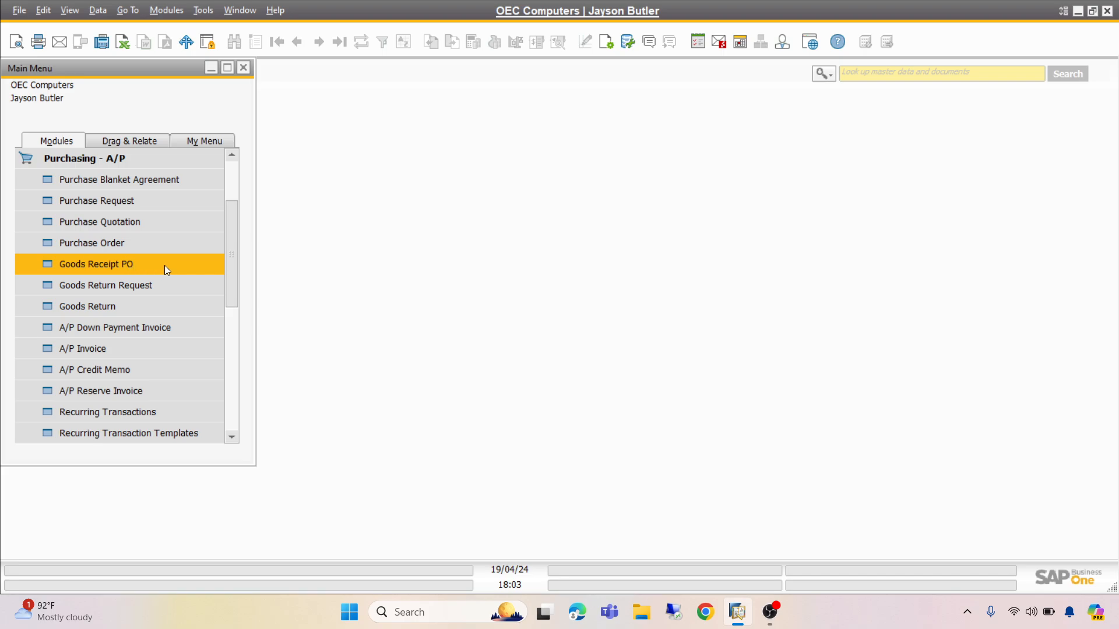
# Step: Open the Goods Return Request form, review its fields and the last saved request, and close the form
pyautogui.click(140, 284)
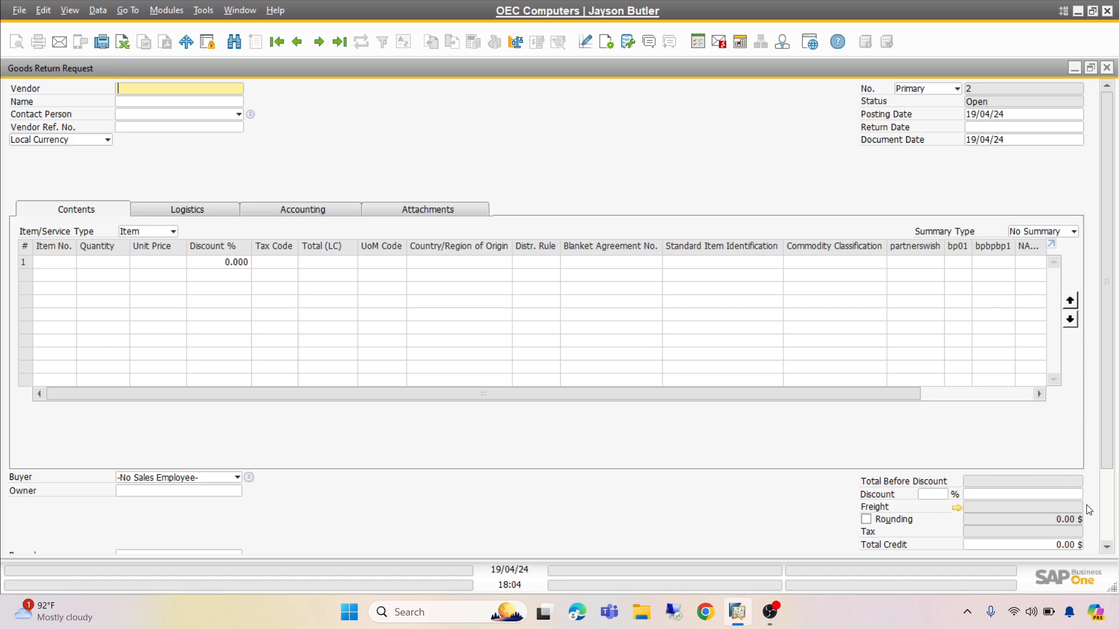
pyautogui.click(1105, 522)
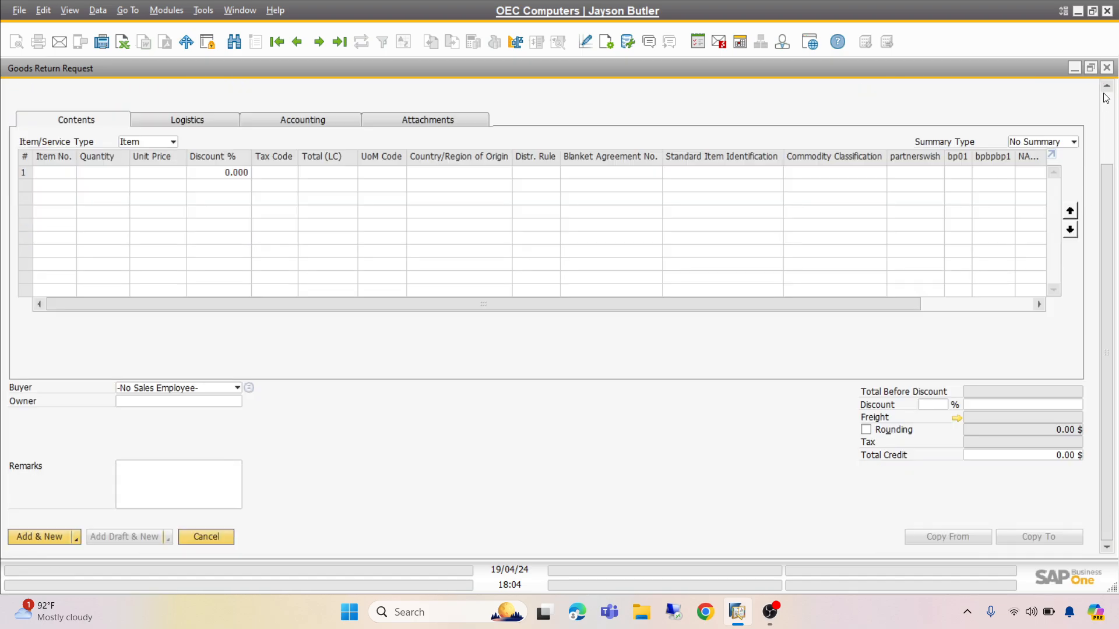
pyautogui.click(1114, 120)
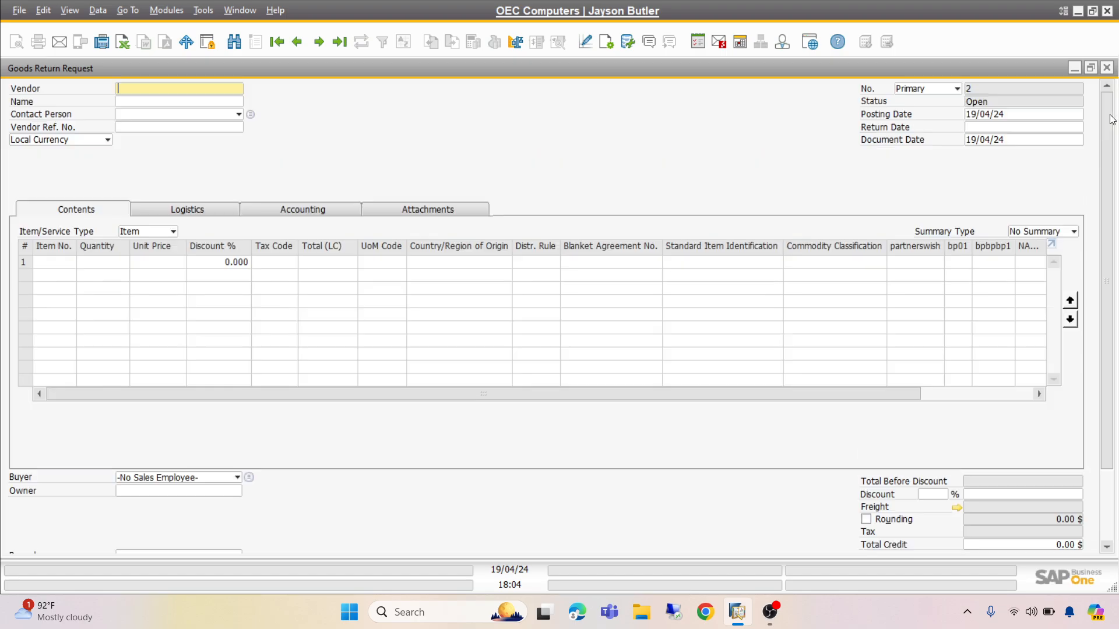
pyautogui.click(339, 42)
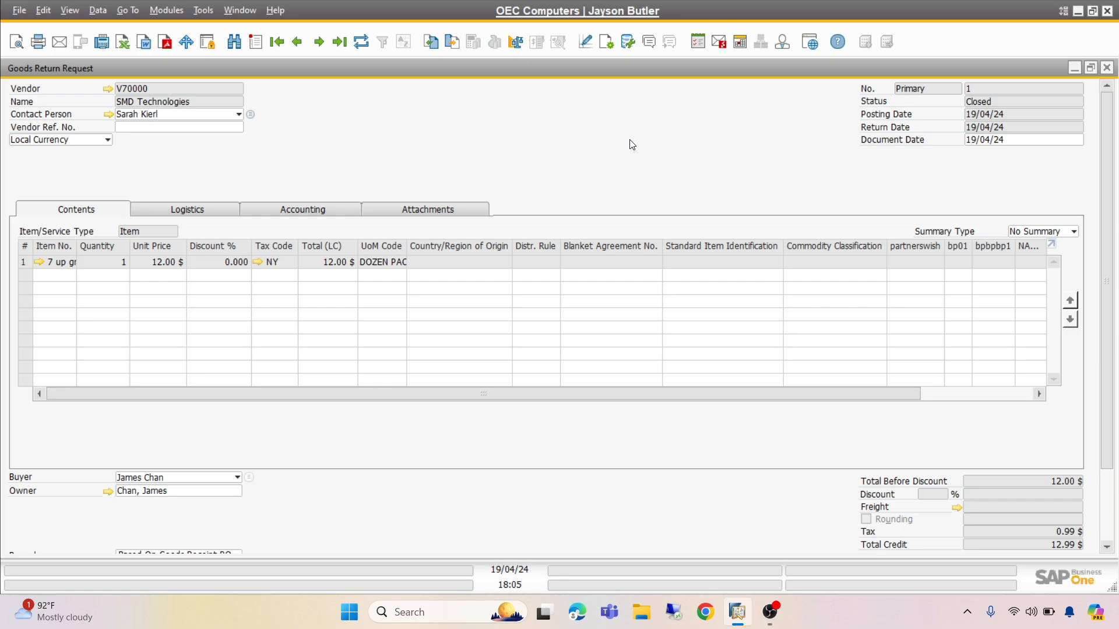
pyautogui.click(297, 46)
pyautogui.click(1107, 67)
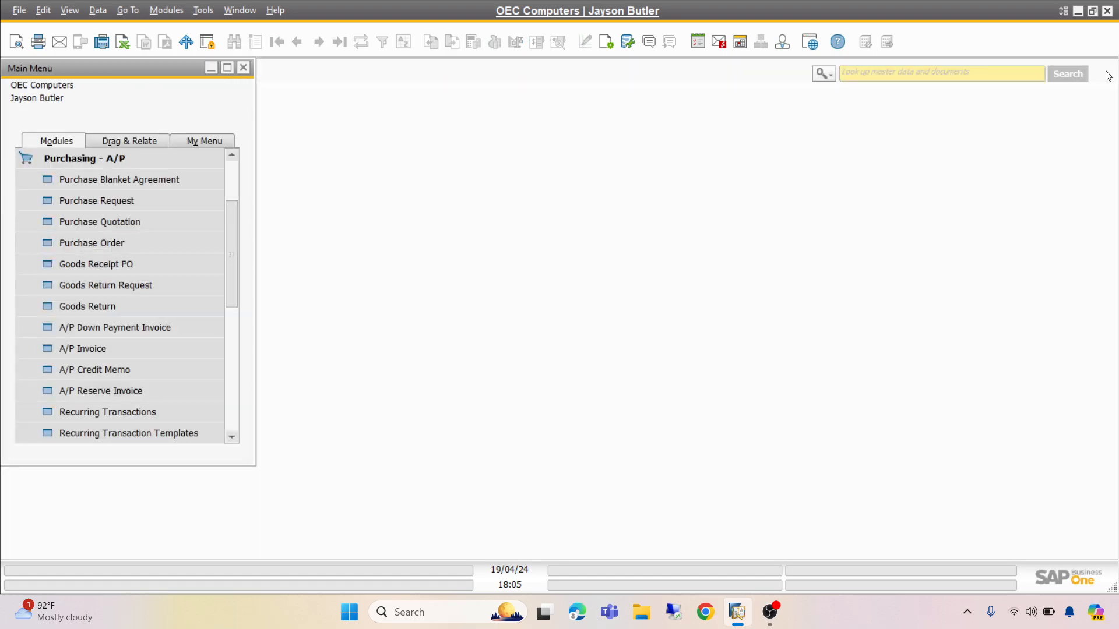
# Step: Open the second-to-last Goods Receipt PO, from vendor CTI Computers, and copy it to a Goods Return Request
pyautogui.click(85, 269)
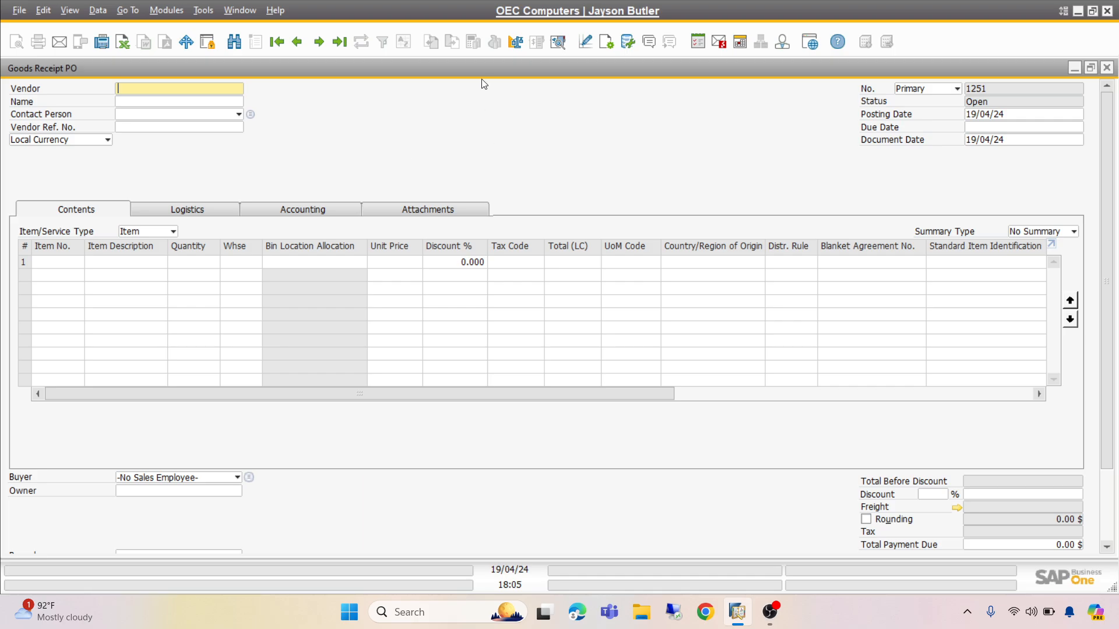
pyautogui.click(340, 41)
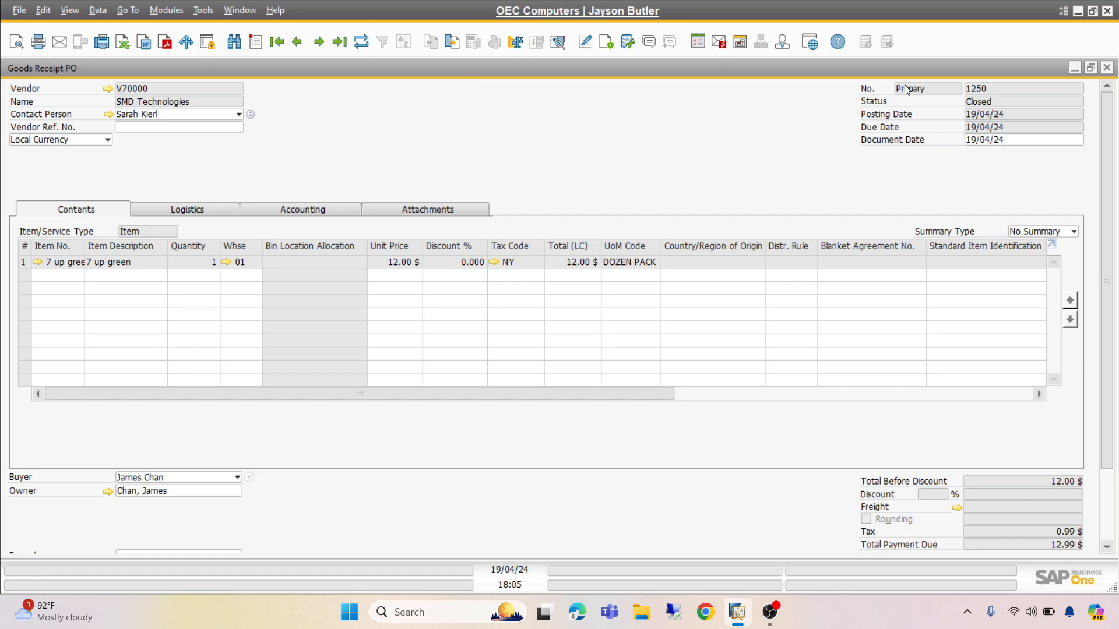
pyautogui.click(298, 42)
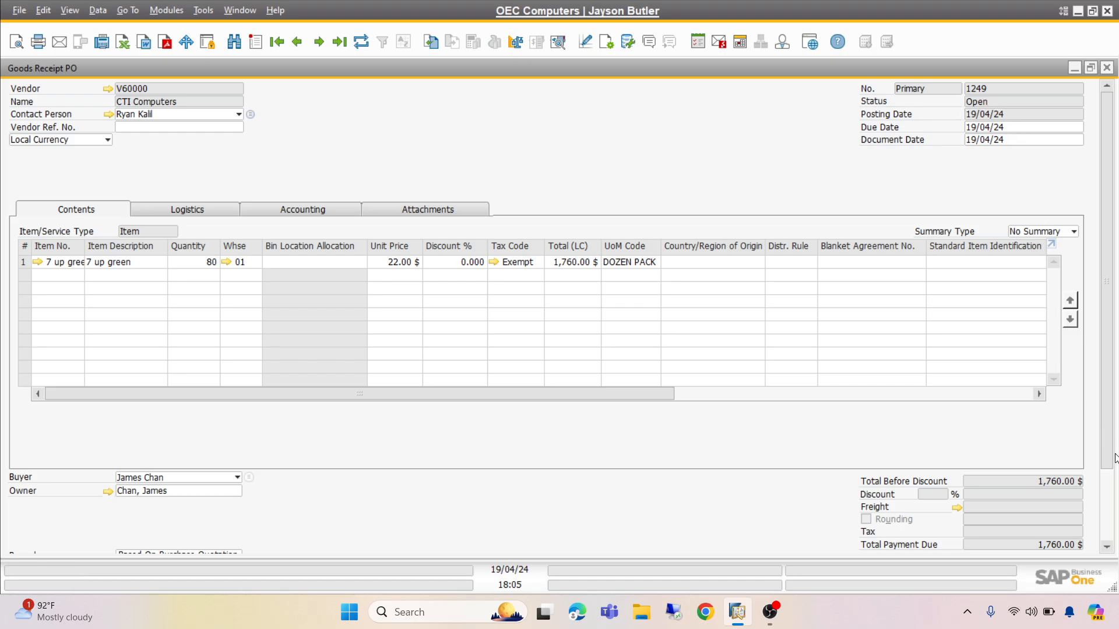
pyautogui.click(1106, 530)
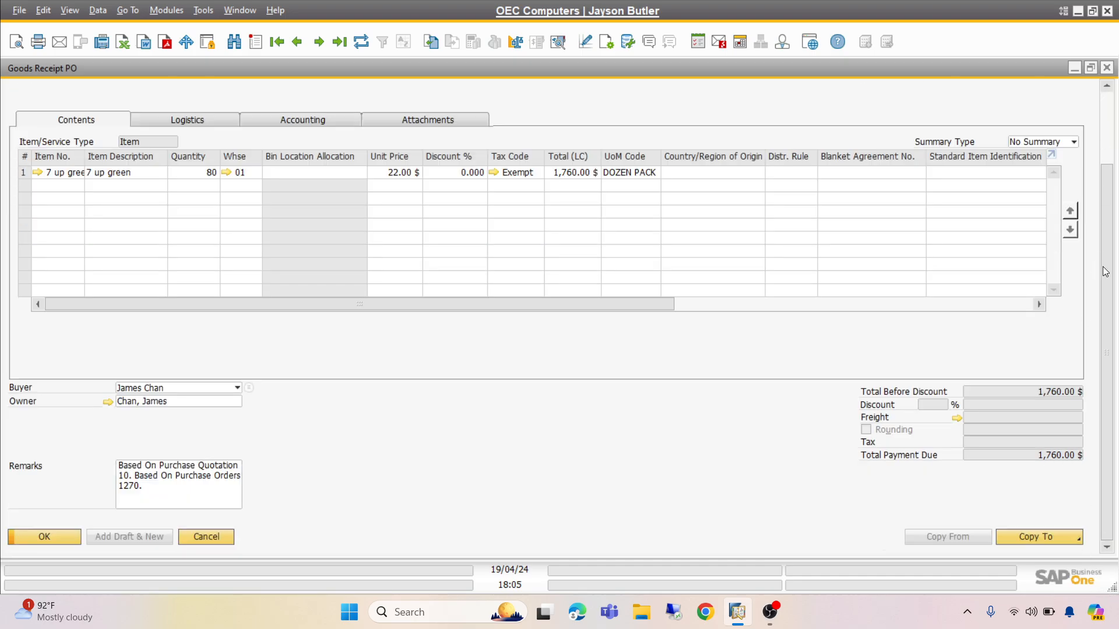
pyautogui.click(1047, 541)
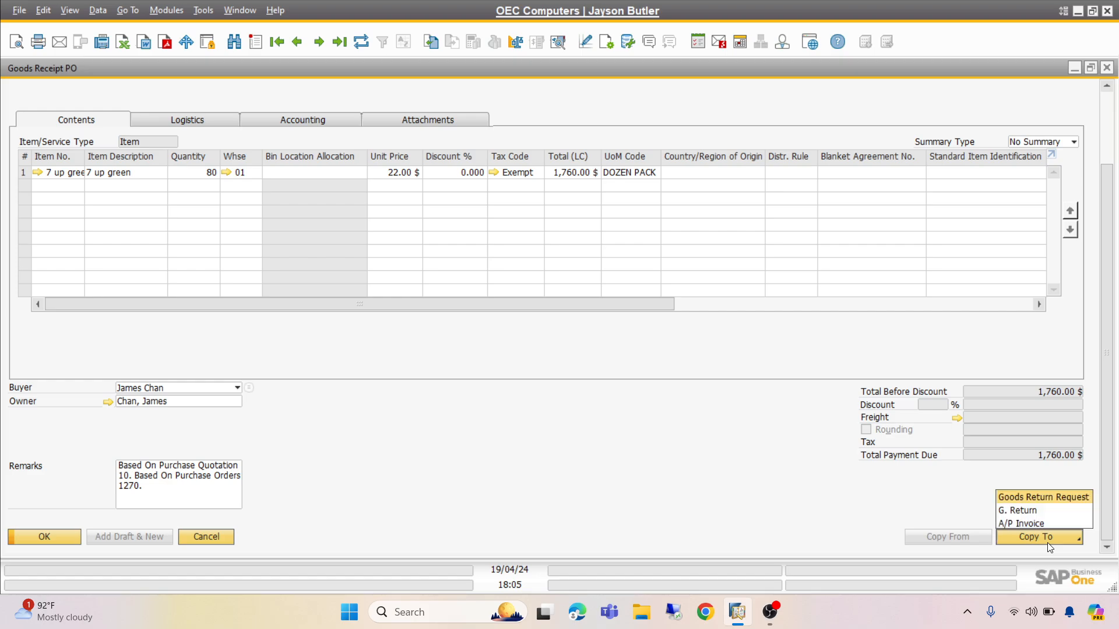
pyautogui.click(1038, 498)
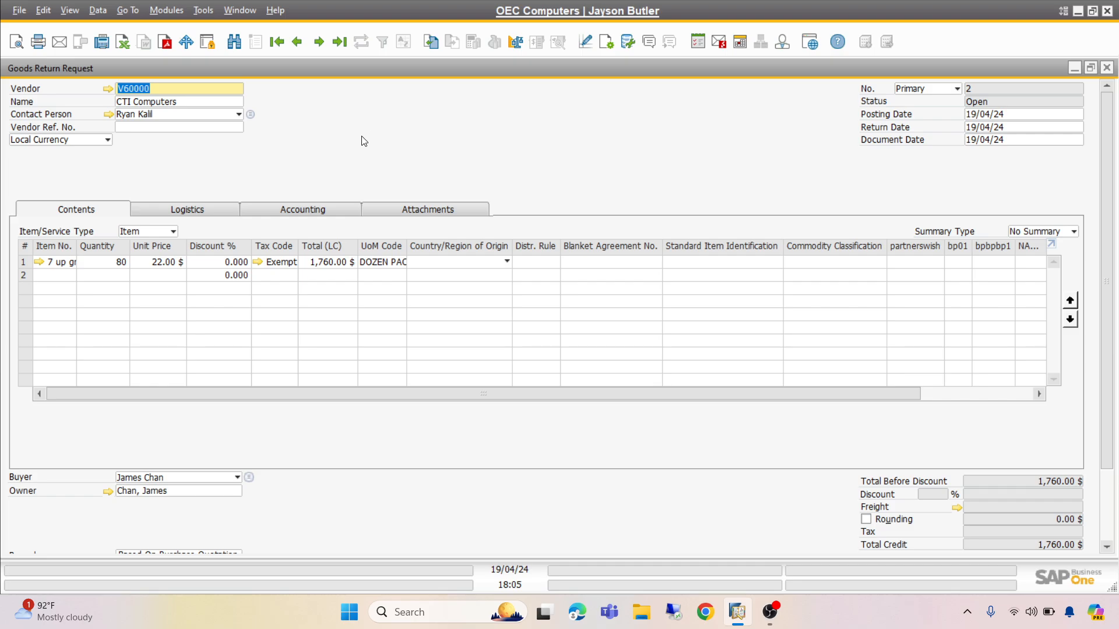
# Step: Set the return quantity of the 7 up green line to 2
pyautogui.click(125, 265)
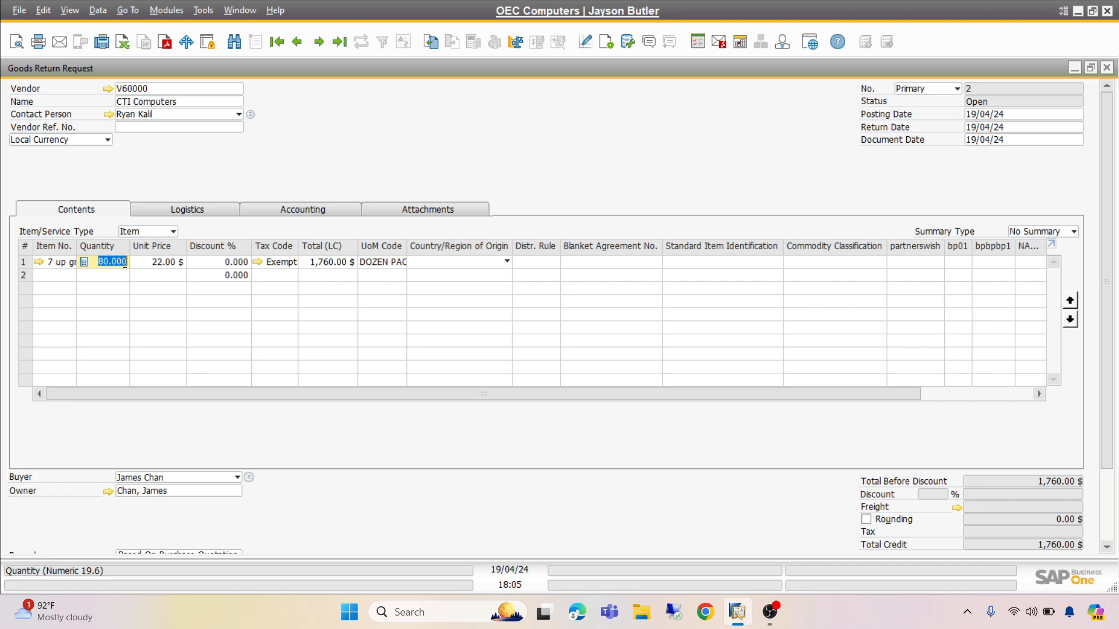
pyautogui.write('2')
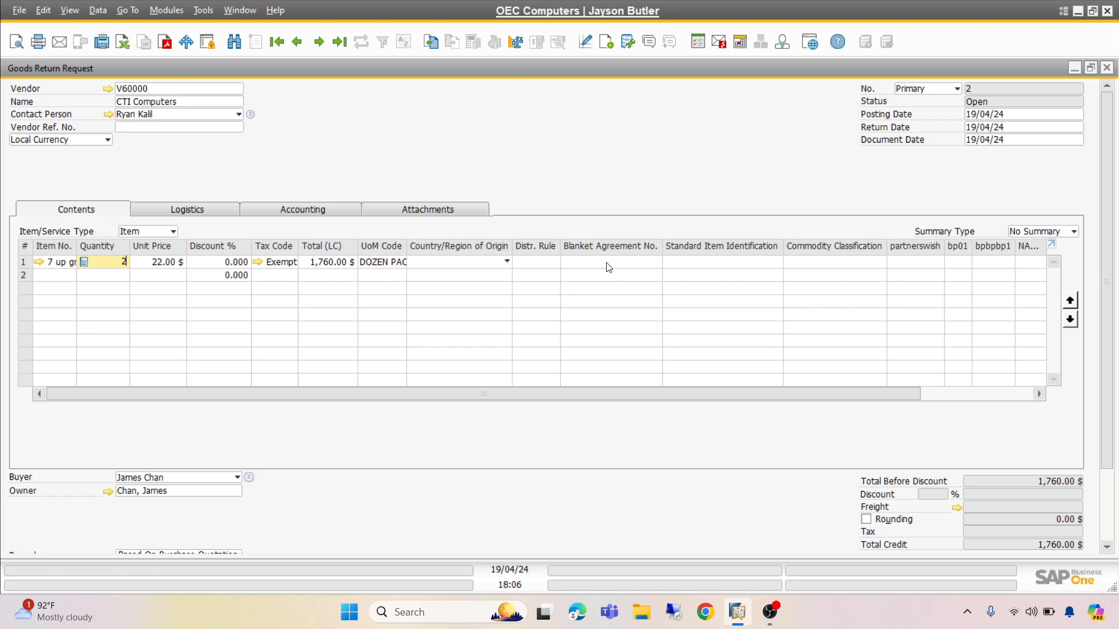
pyautogui.click(685, 263)
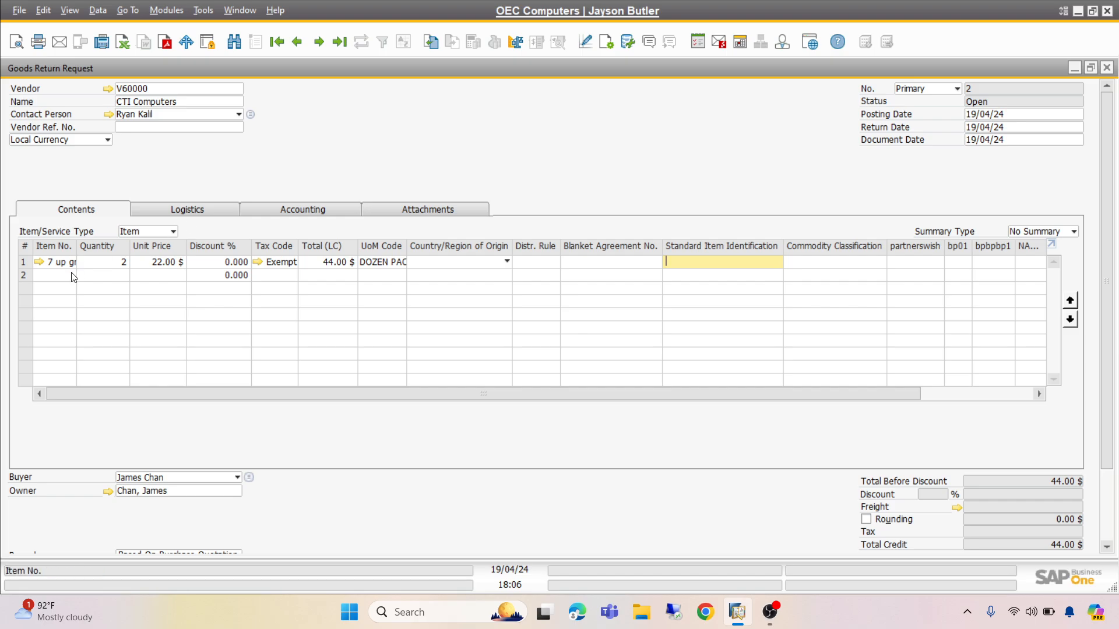
# Step: Check the warehouse stock of 7 up green in its item master data before the return, and close the record
pyautogui.click(39, 263)
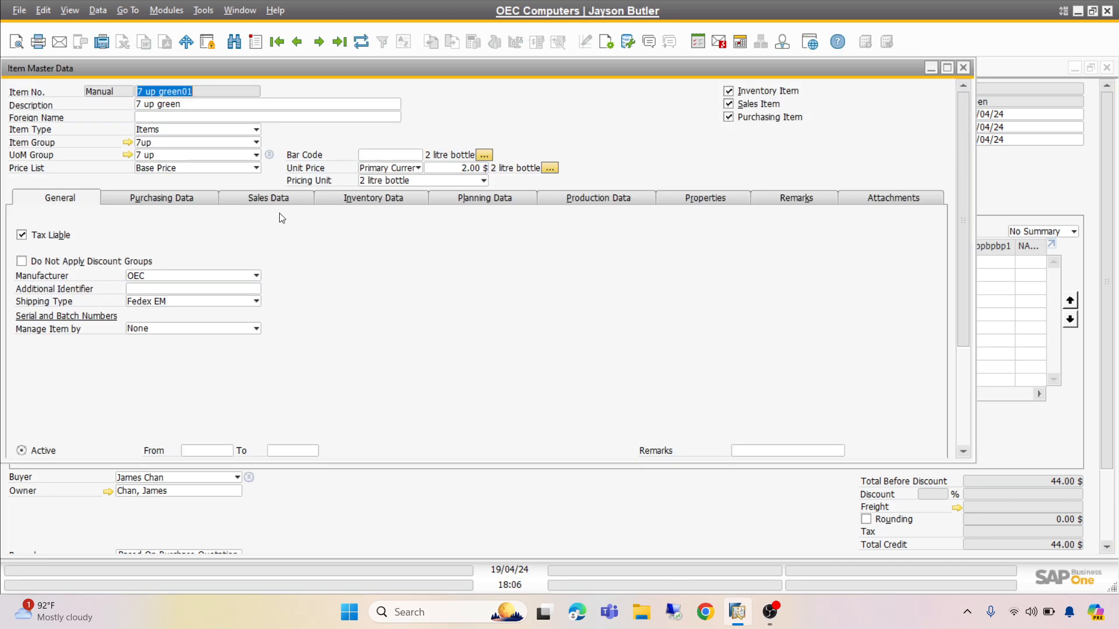
pyautogui.click(358, 197)
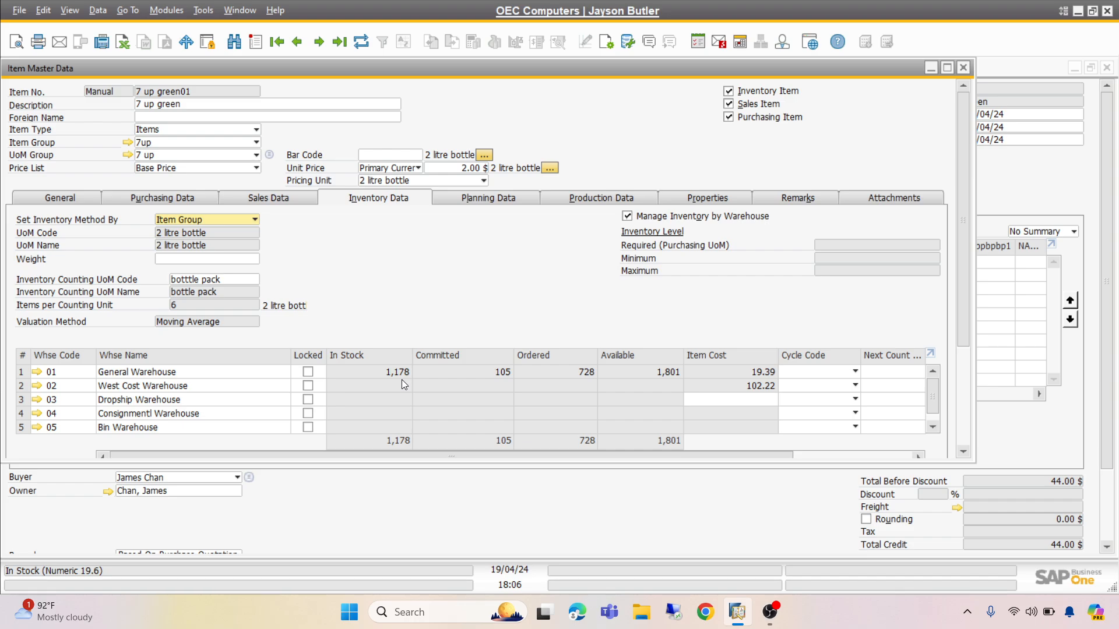
pyautogui.click(964, 68)
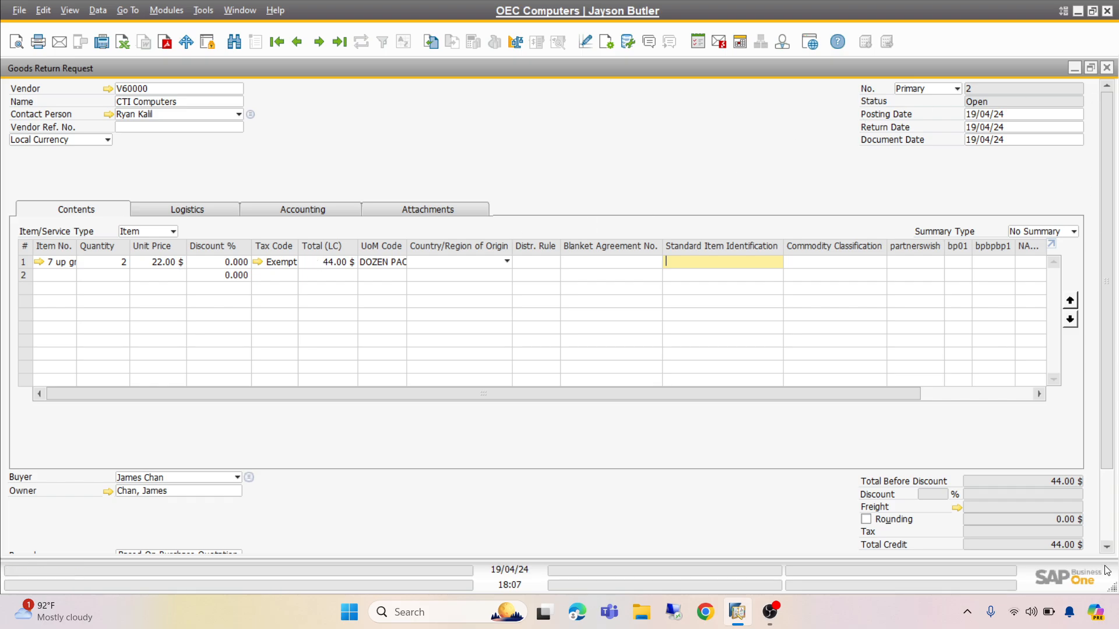
# Step: Review the Goods Return Request for CTI Computers and add it to the system
pyautogui.click(1110, 518)
pyautogui.click(1107, 115)
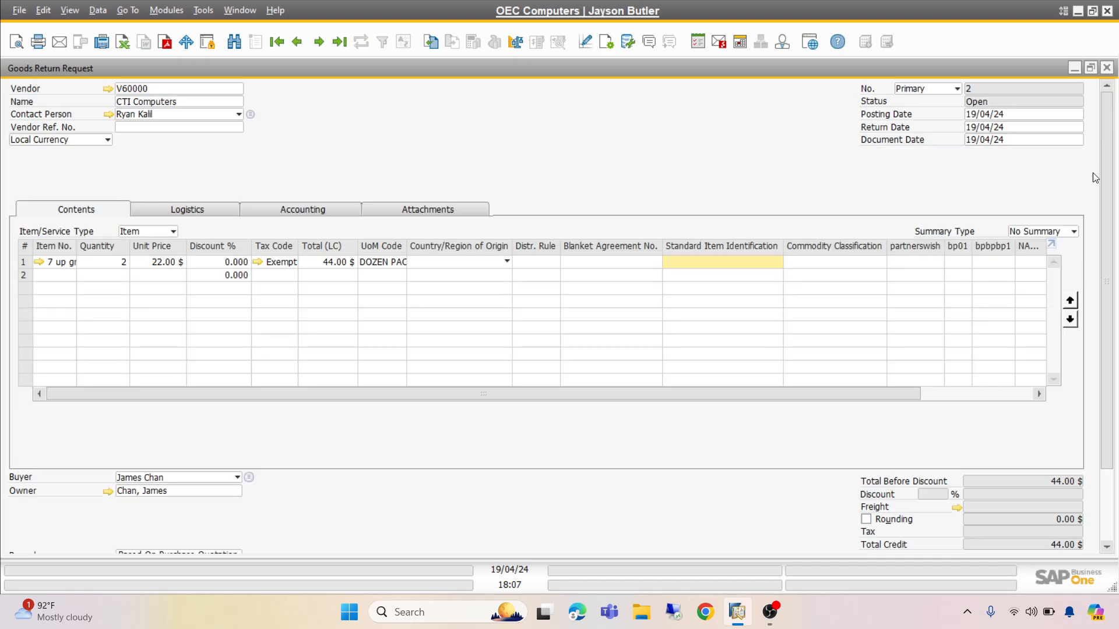
pyautogui.click(1109, 522)
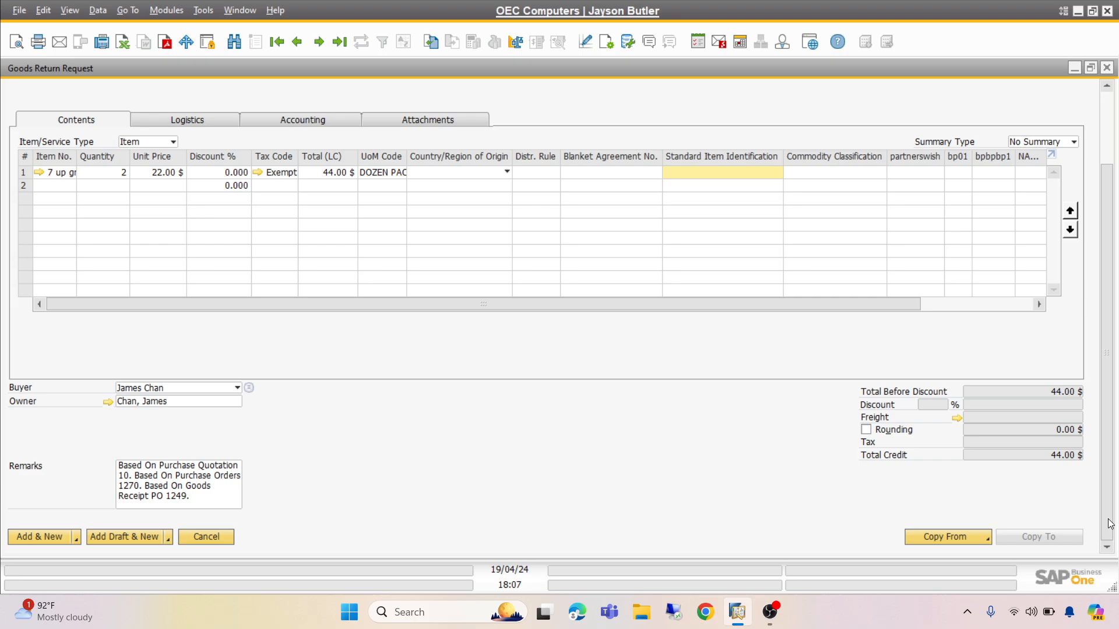
pyautogui.press('Return')
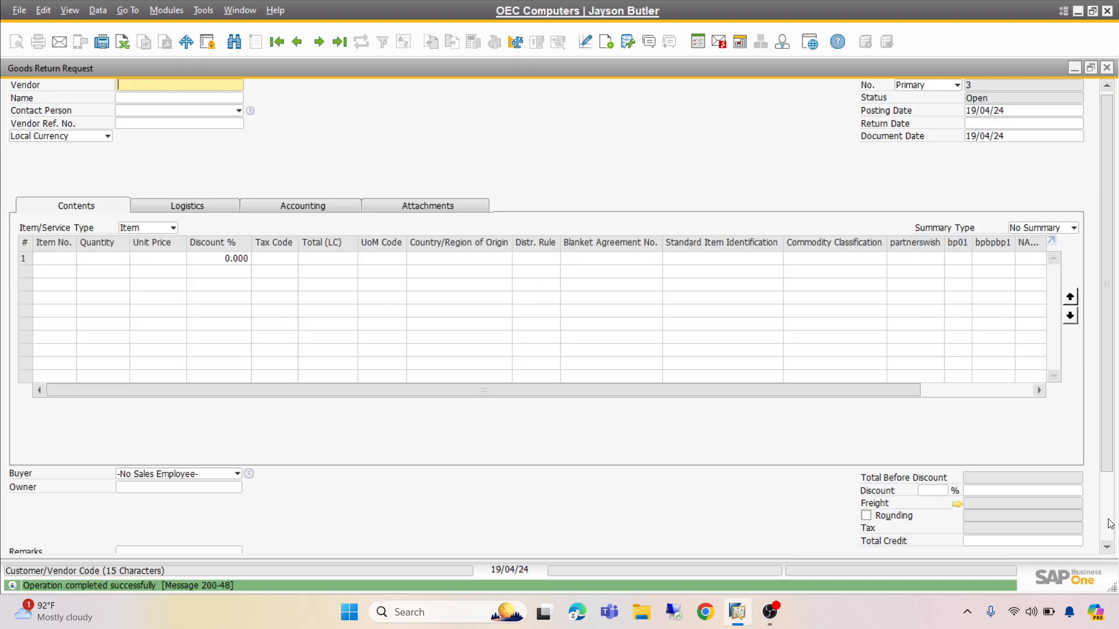
# Step: Open the last saved Goods Return Request and copy it to a Goods Return
pyautogui.click(1106, 88)
pyautogui.click(1106, 87)
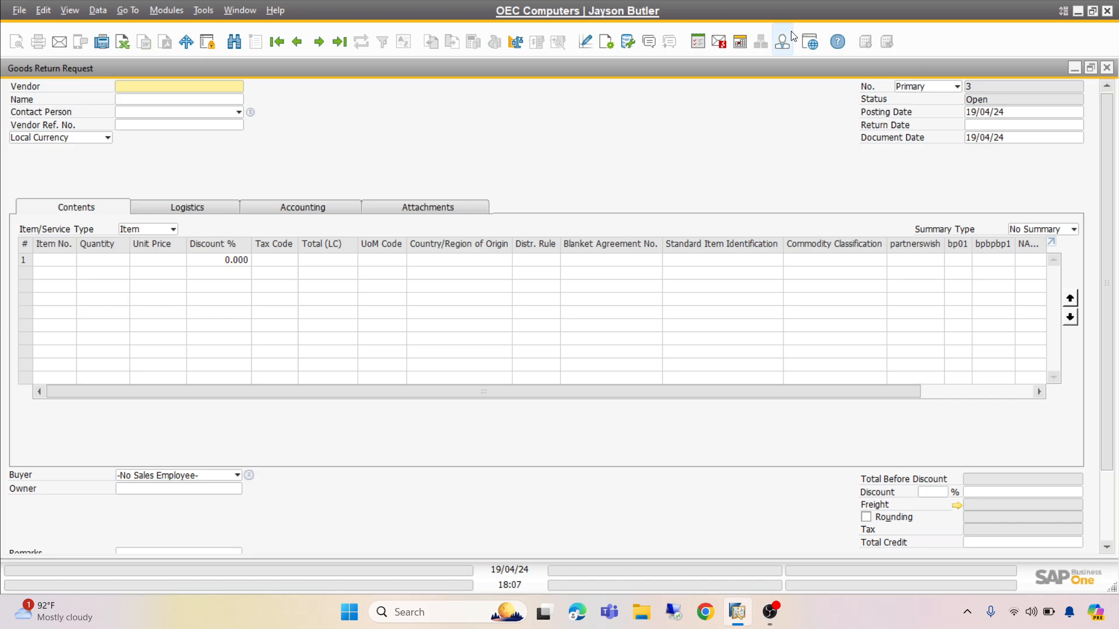
pyautogui.click(340, 41)
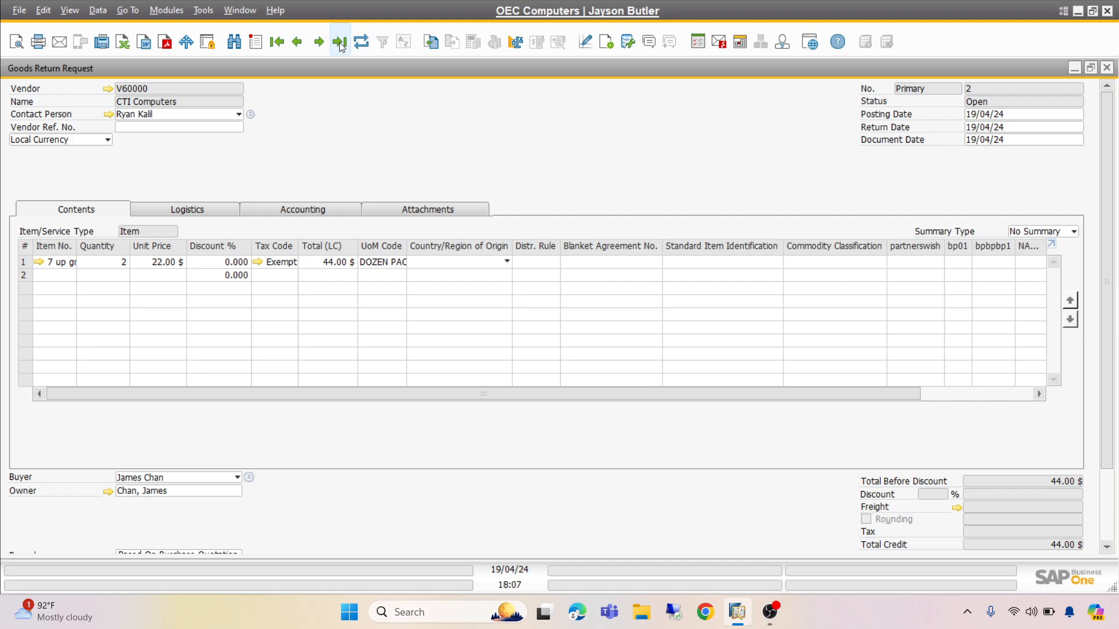
pyautogui.click(1109, 507)
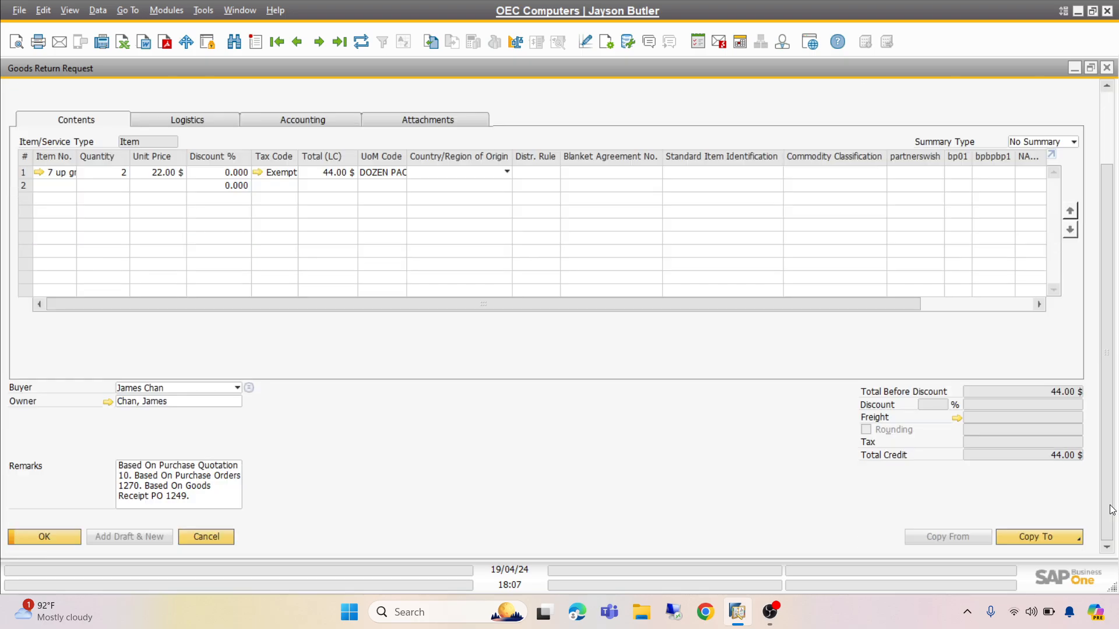
pyautogui.click(1075, 543)
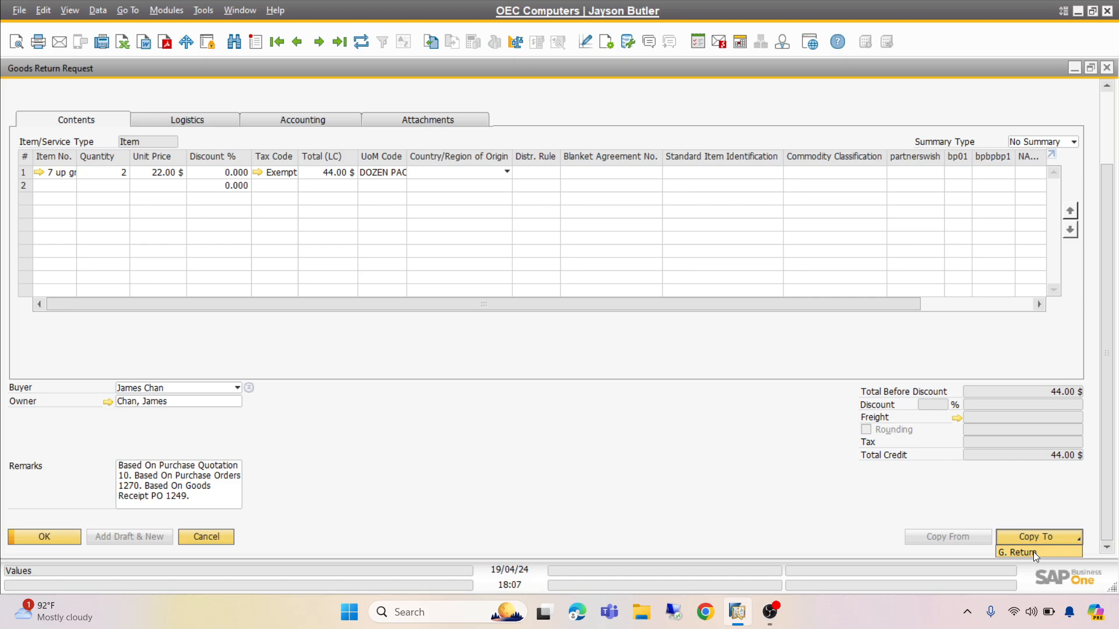
pyautogui.click(1033, 552)
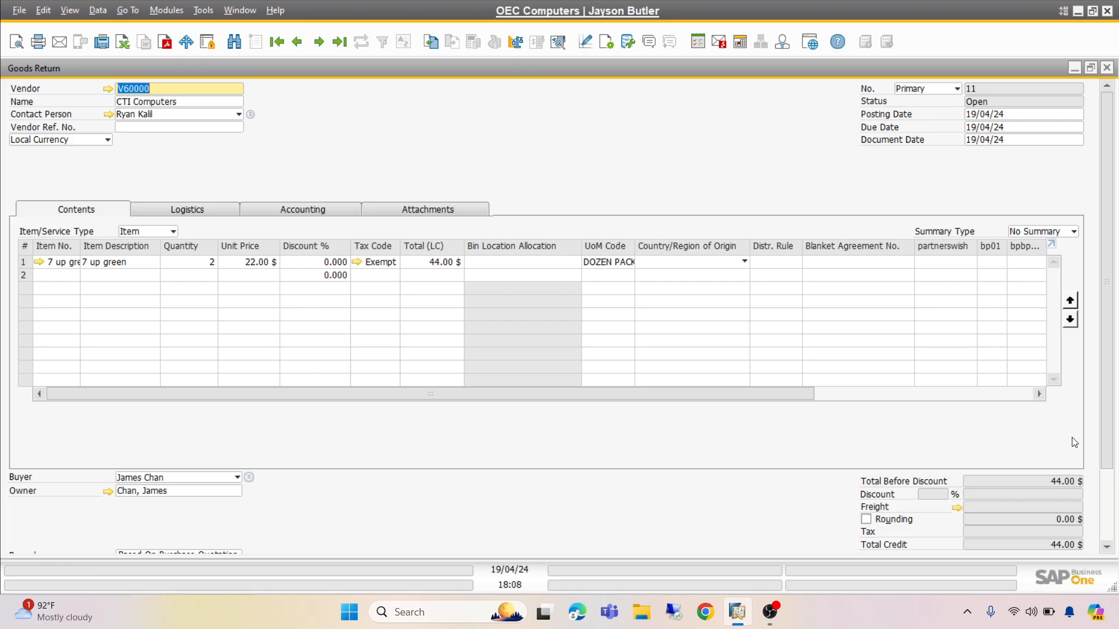
# Step: Review the new Goods Return and preview its journal entry, examining the debited and credited accounts
pyautogui.click(1109, 513)
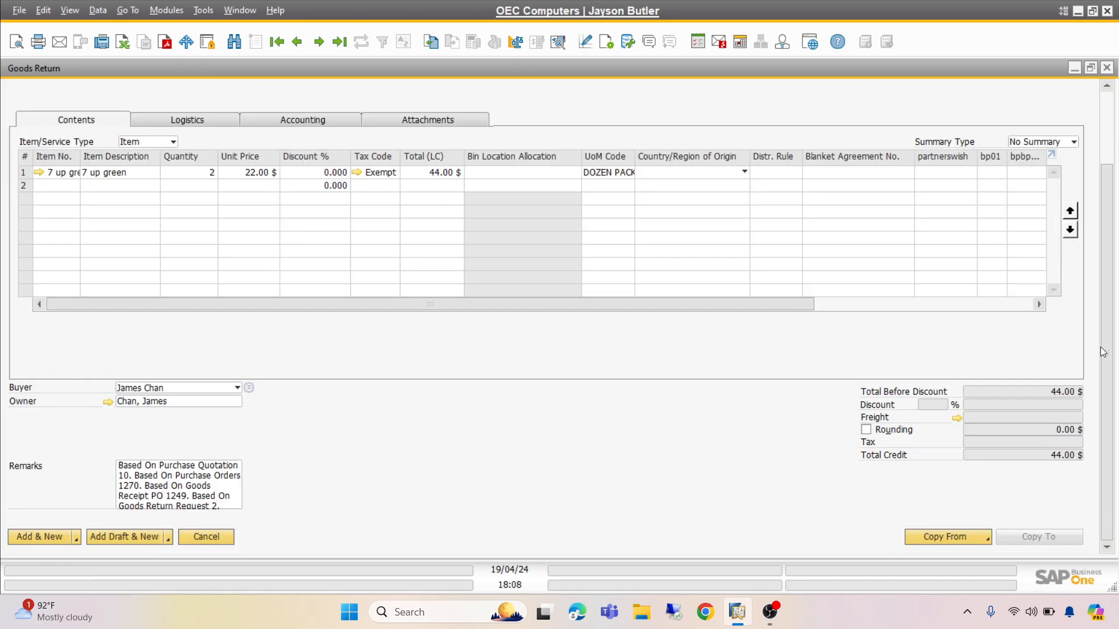
pyautogui.click(1108, 133)
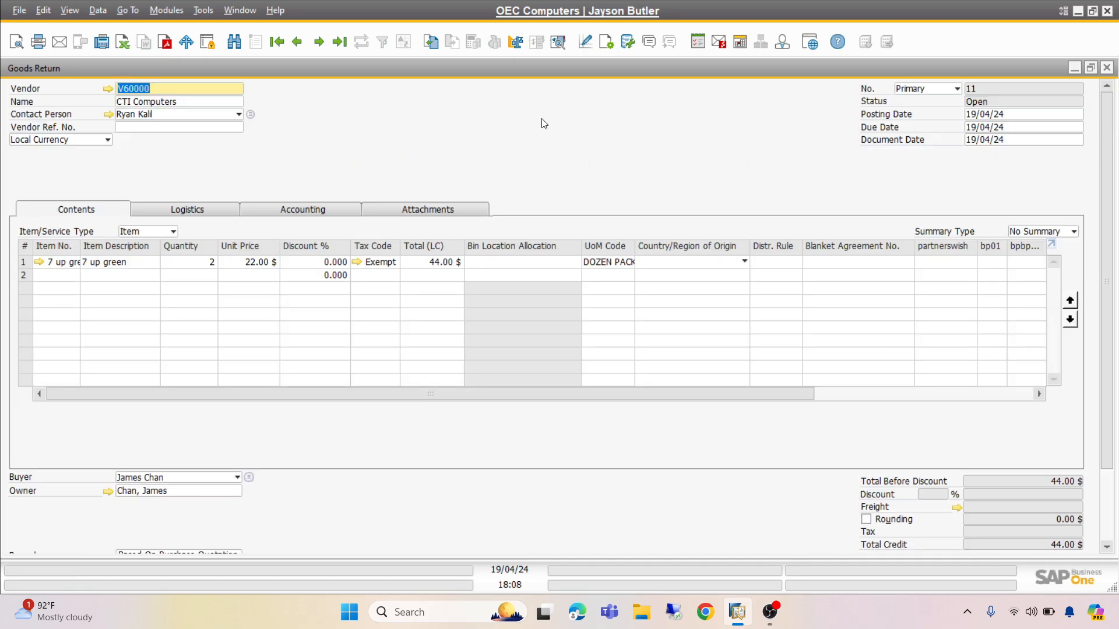
pyautogui.rightClick(482, 115)
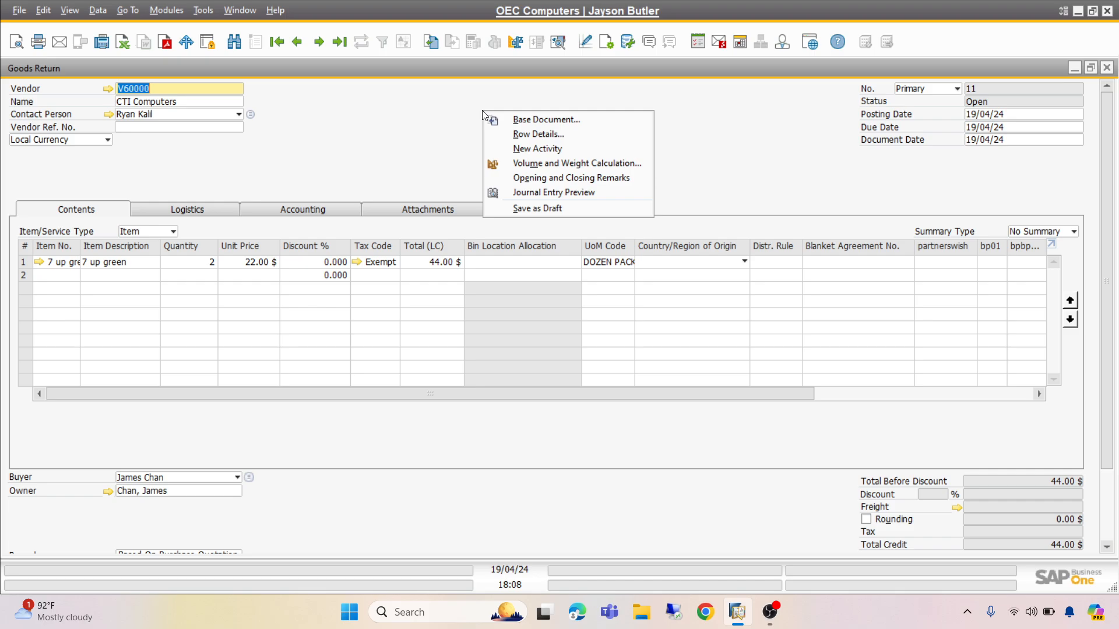
pyautogui.click(560, 193)
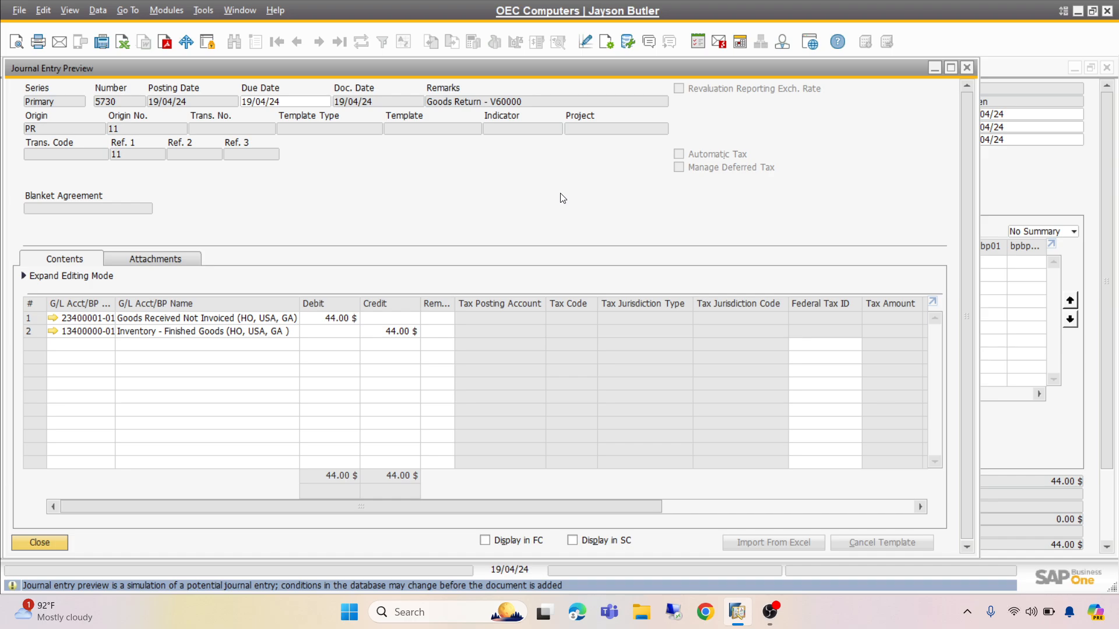
pyautogui.click(966, 69)
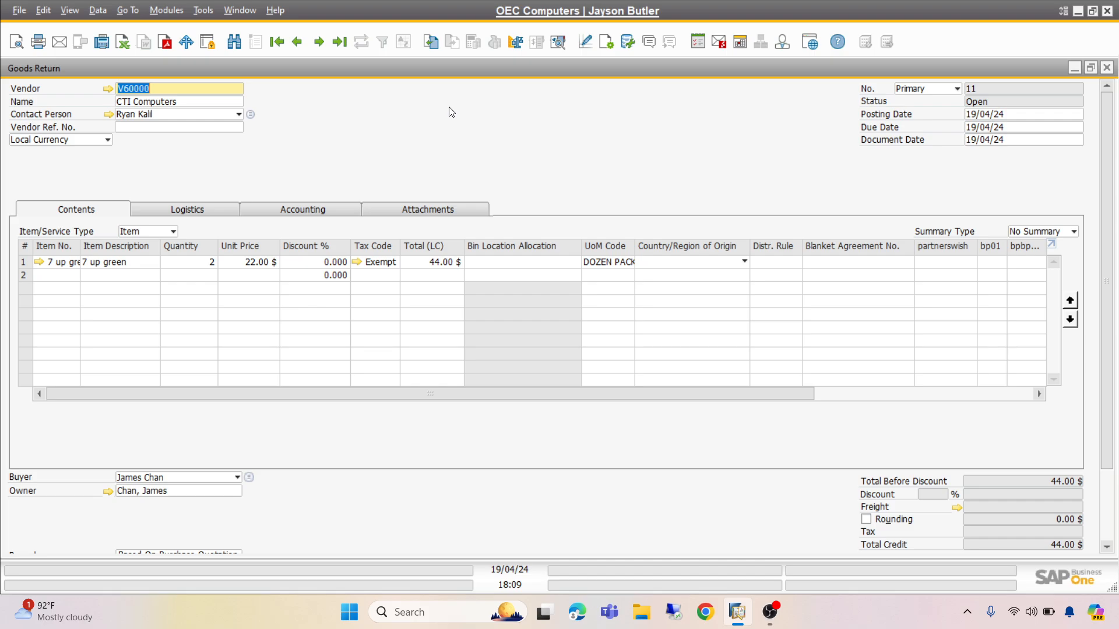
# Step: Add the Goods Return to the system and display the saved document
pyautogui.press('Return')
pyautogui.press('Return')
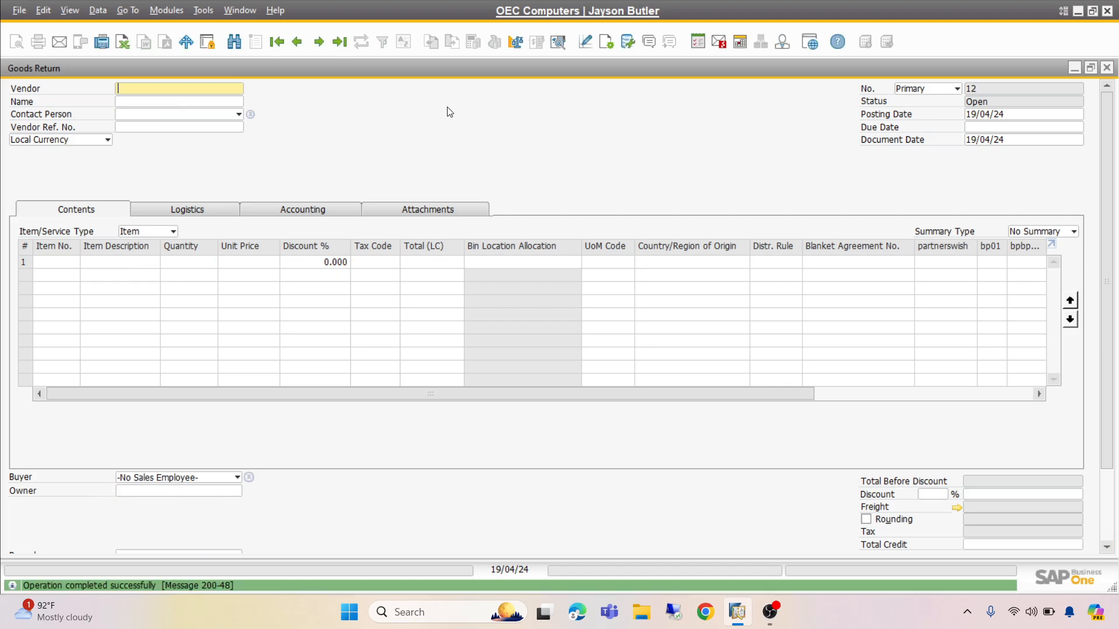
pyautogui.click(338, 42)
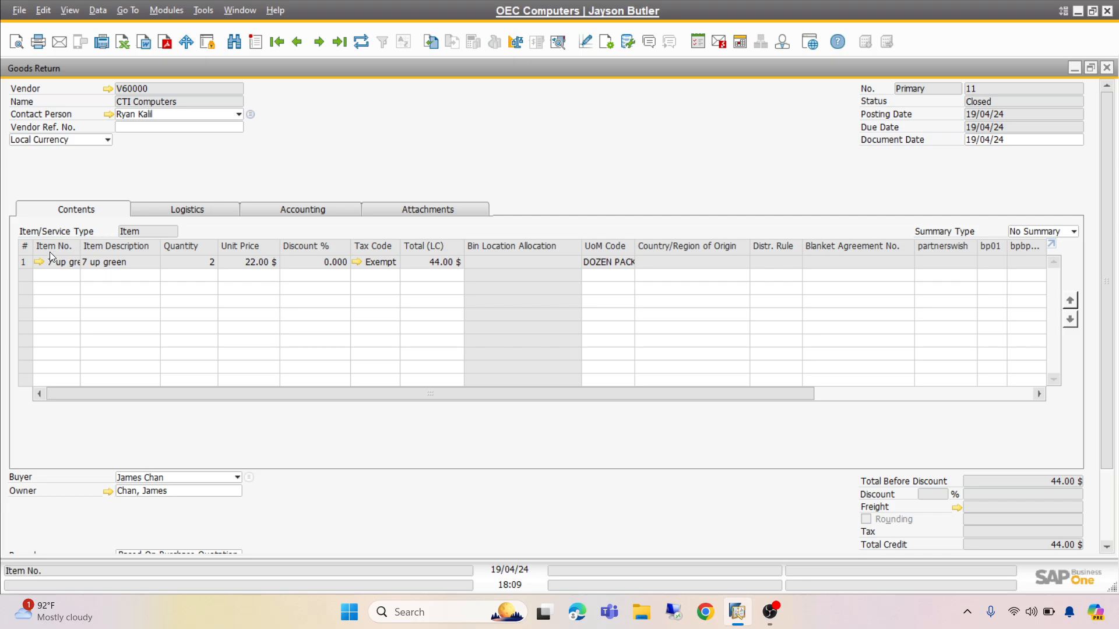
# Step: Check the warehouse stock of 7 up green after the return, and review the saved Goods Return's remarks and totals
pyautogui.click(38, 261)
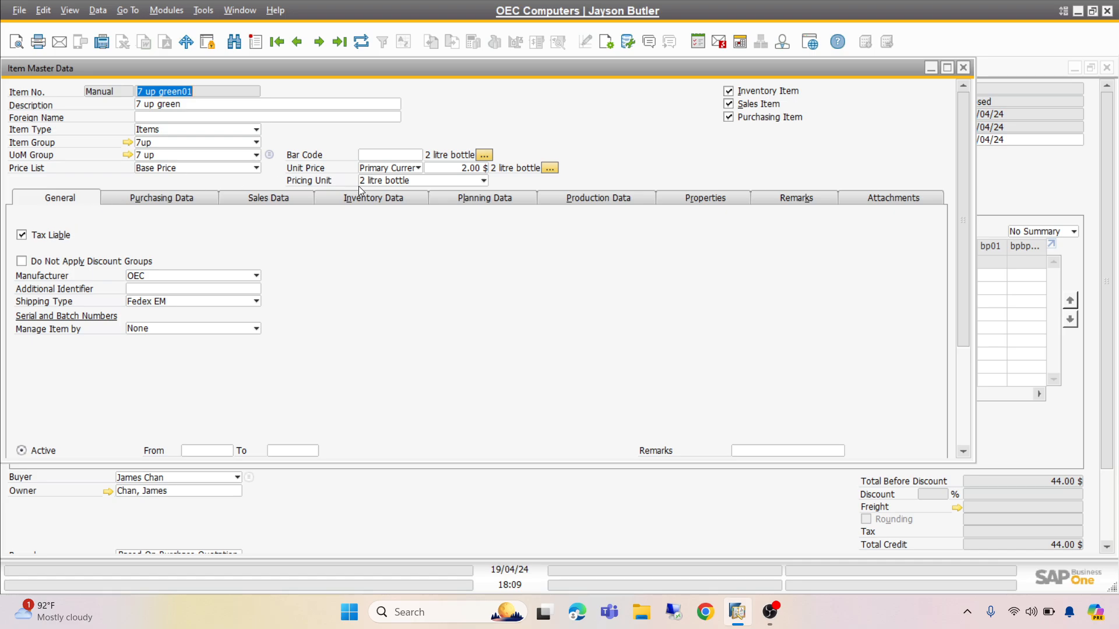
pyautogui.click(370, 198)
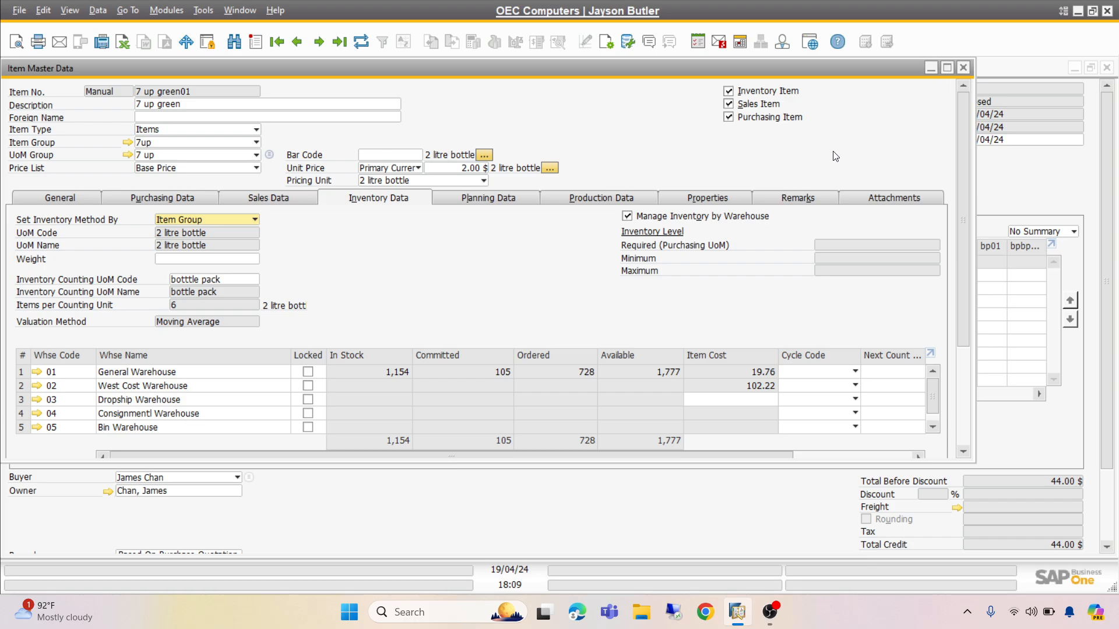
pyautogui.click(963, 68)
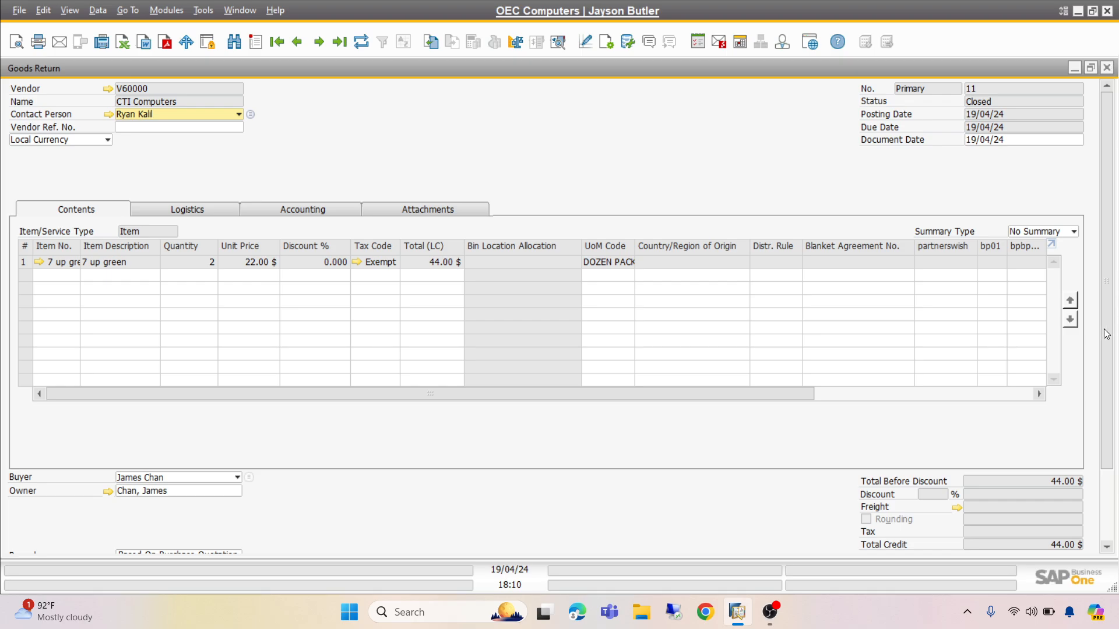
pyautogui.click(1104, 513)
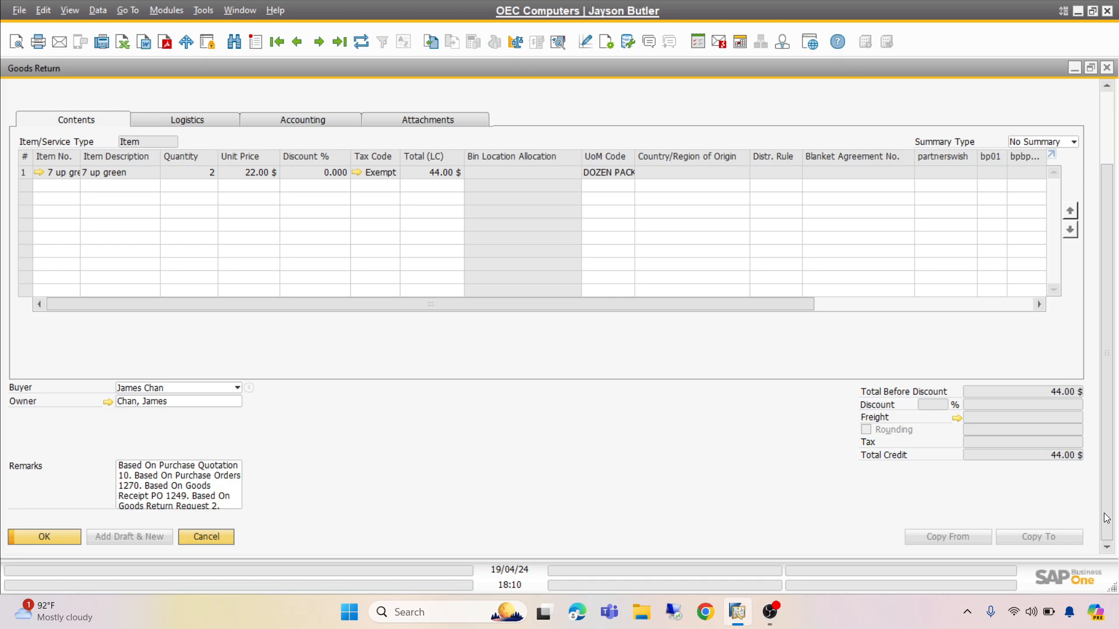
pyautogui.click(1107, 134)
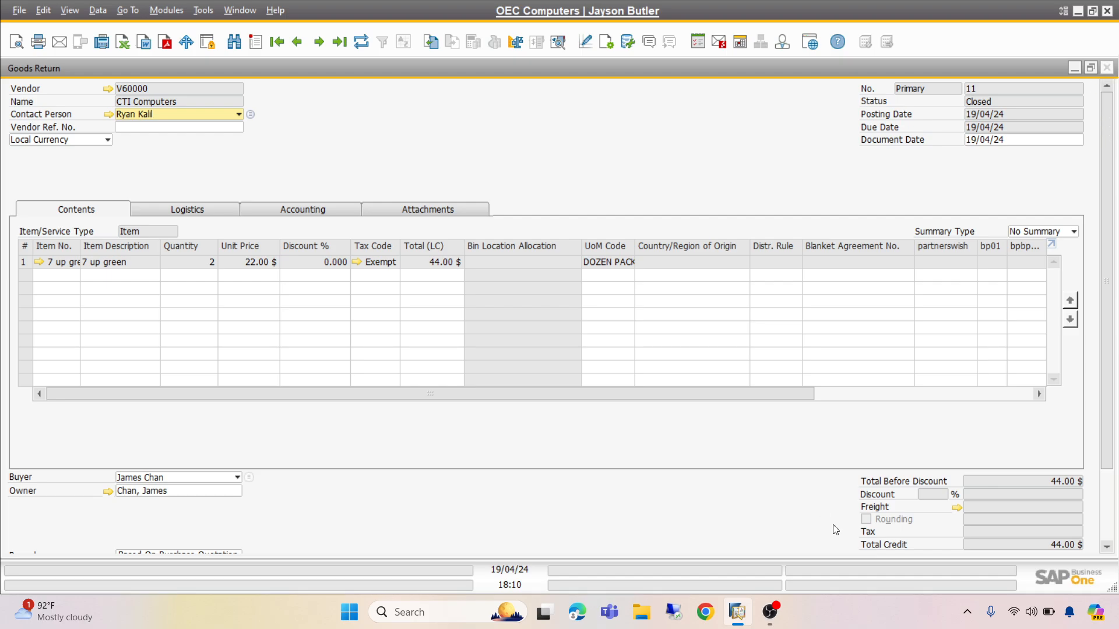
pyautogui.click(772, 613)
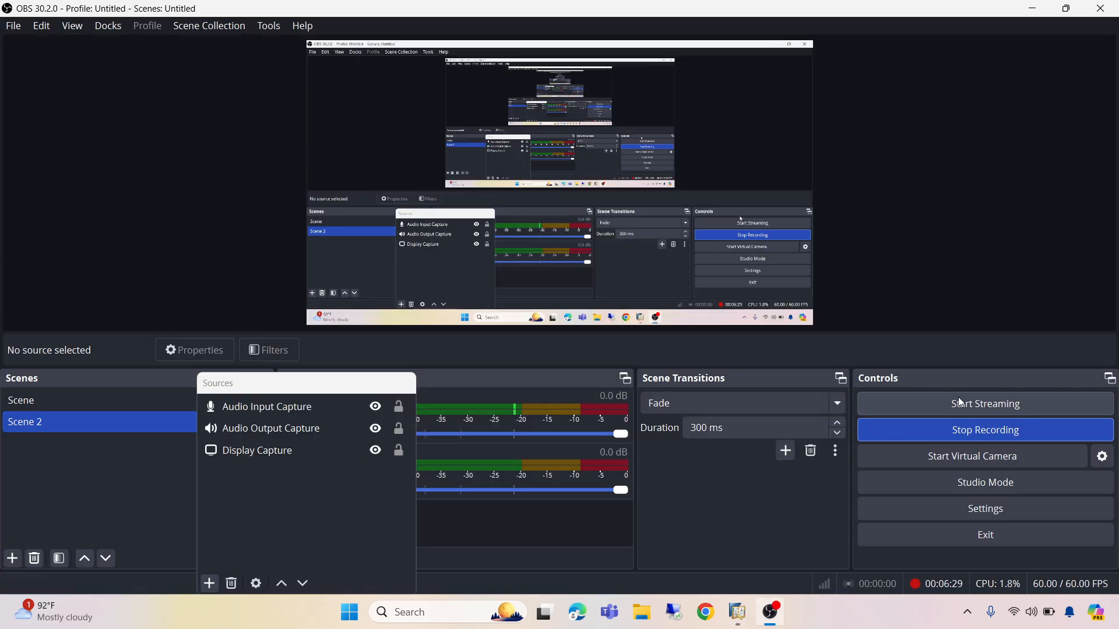